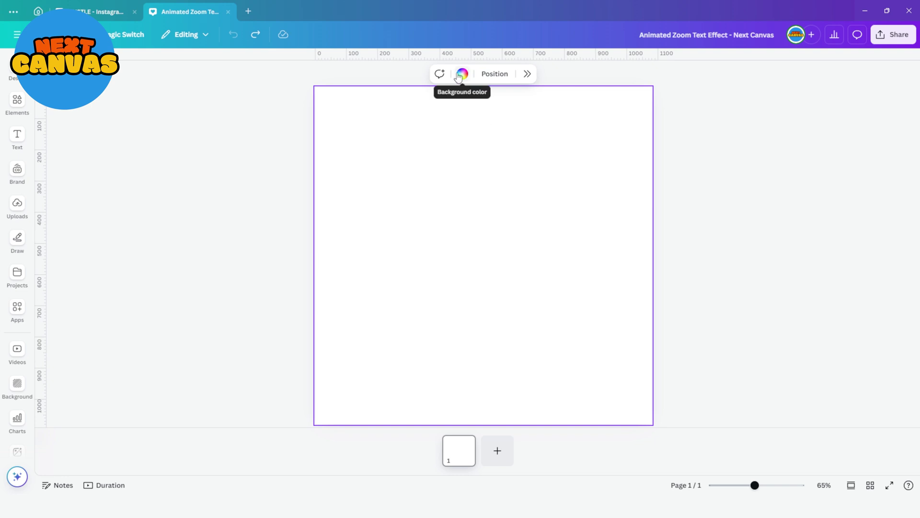
Step: Make the page background black (#0E0D0D) and add a GOING text box
left_click(461, 75)
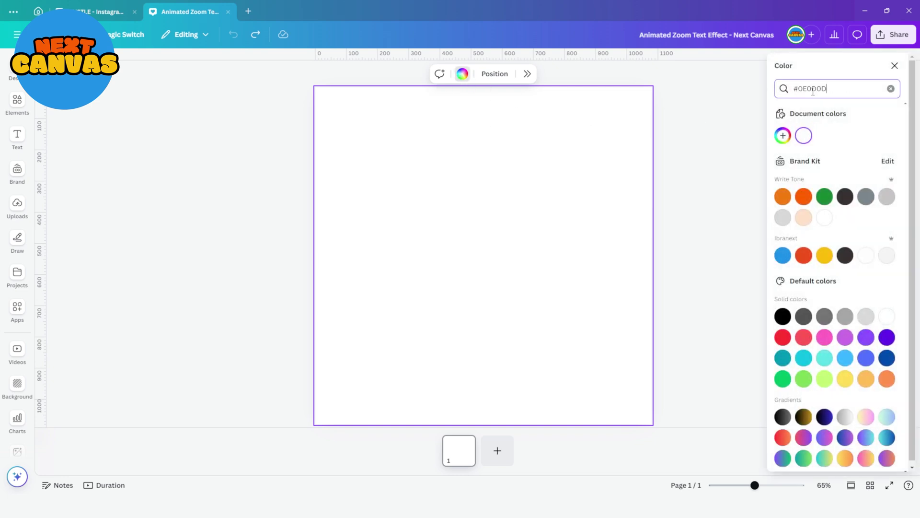
left_click(782, 130)
key("t")
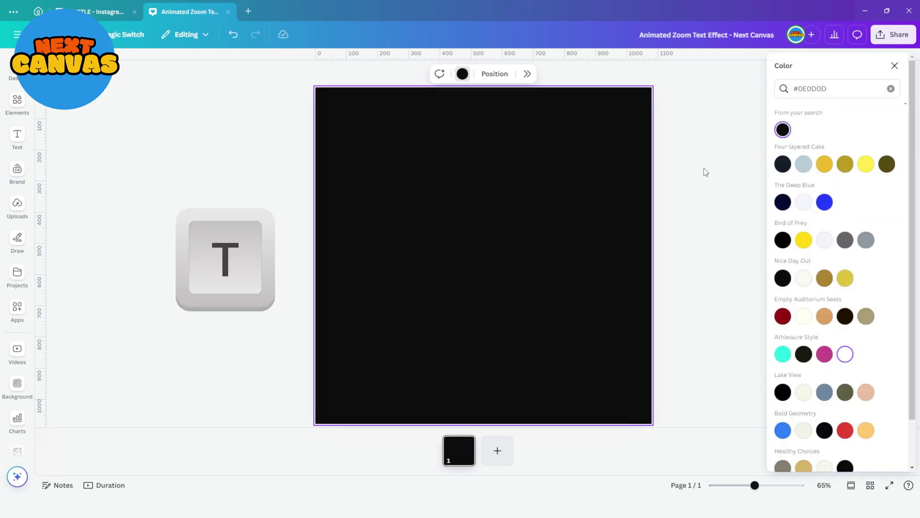
type("GOING")
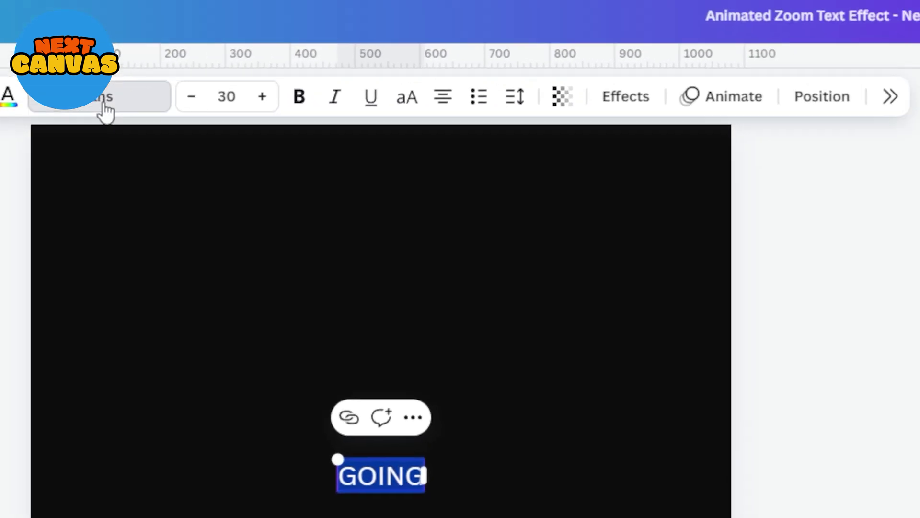
Step: Set GOING in Oswald, enlarge it across most of the page, and colour it lime green
left_click(306, 73)
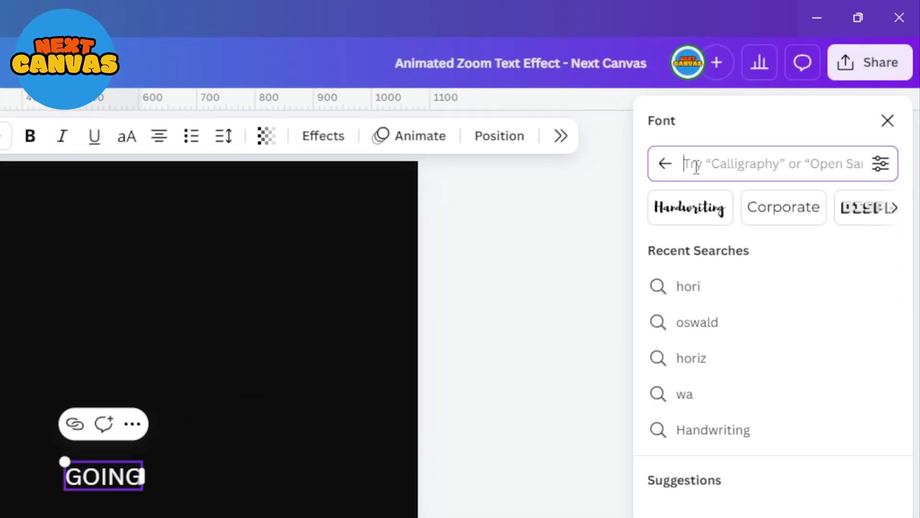
type("oswal")
left_click(692, 248)
left_click_drag(64, 461, 346, 214)
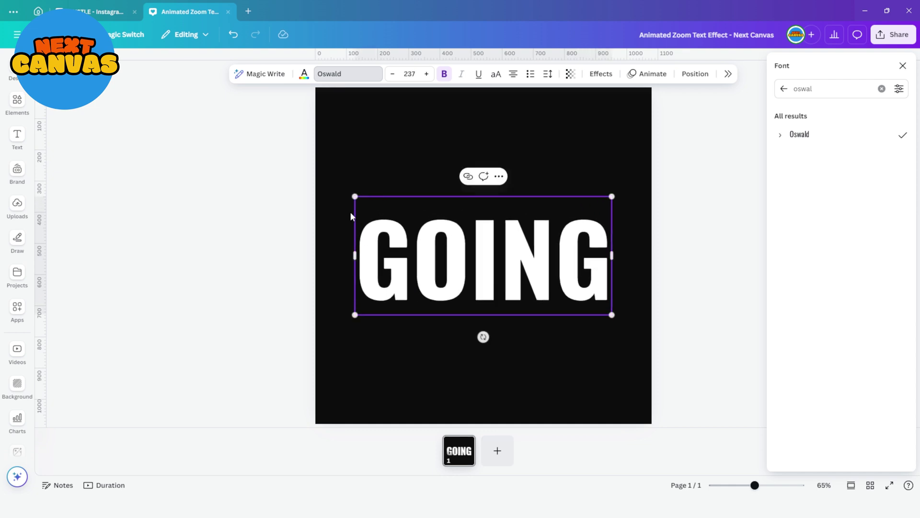
left_click(304, 76)
left_click(828, 389)
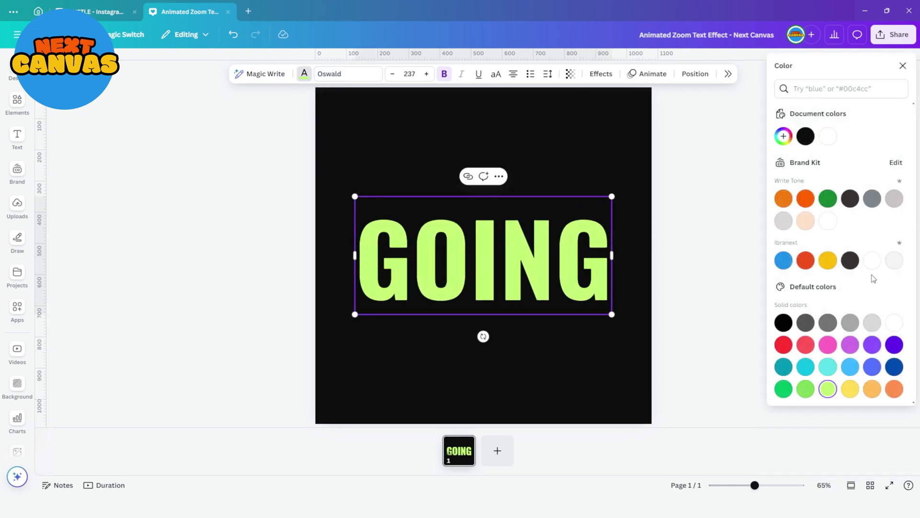
Step: Download the GOING design as a 3,375 × 3,375 px JPG at quality 100
left_click(784, 136)
left_click(680, 220)
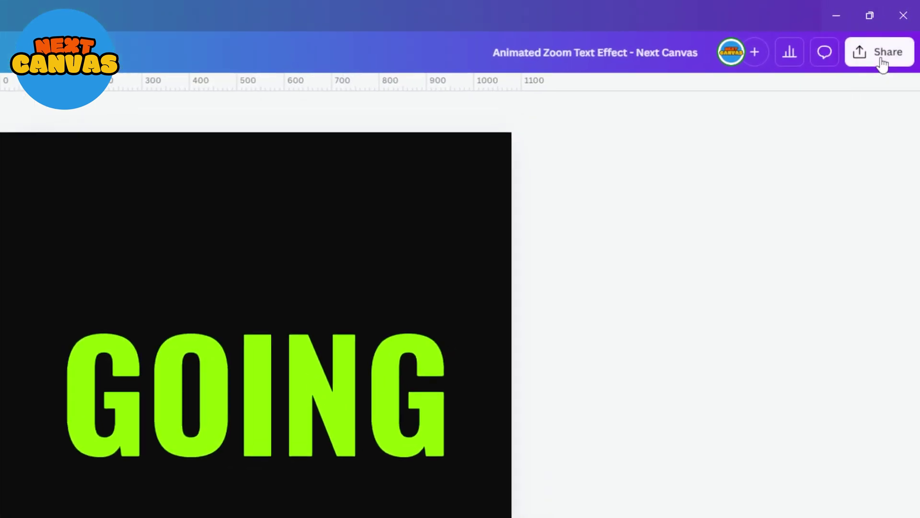
left_click(885, 46)
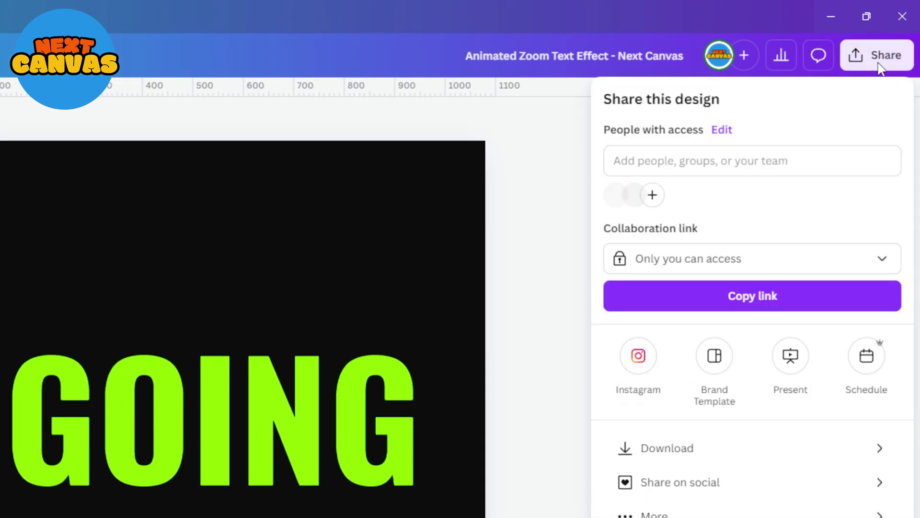
left_click(717, 462)
left_click(710, 165)
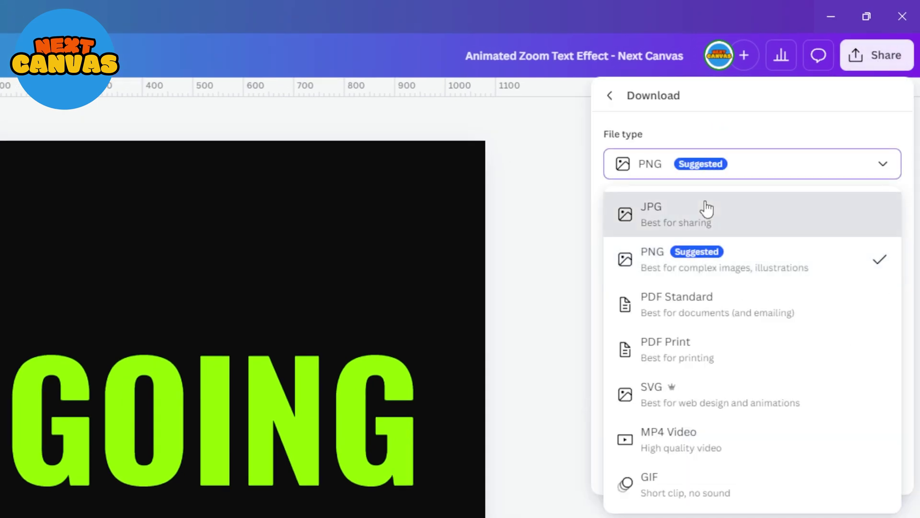
left_click(705, 205)
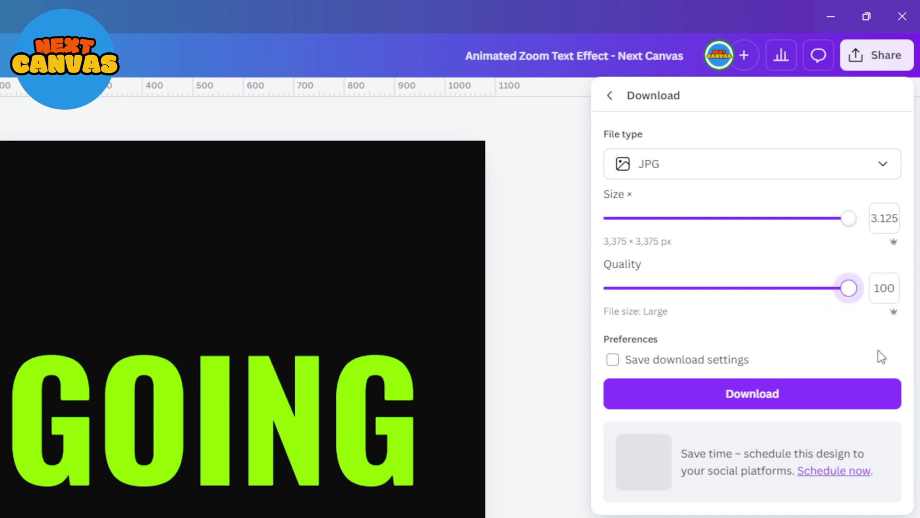
left_click(863, 400)
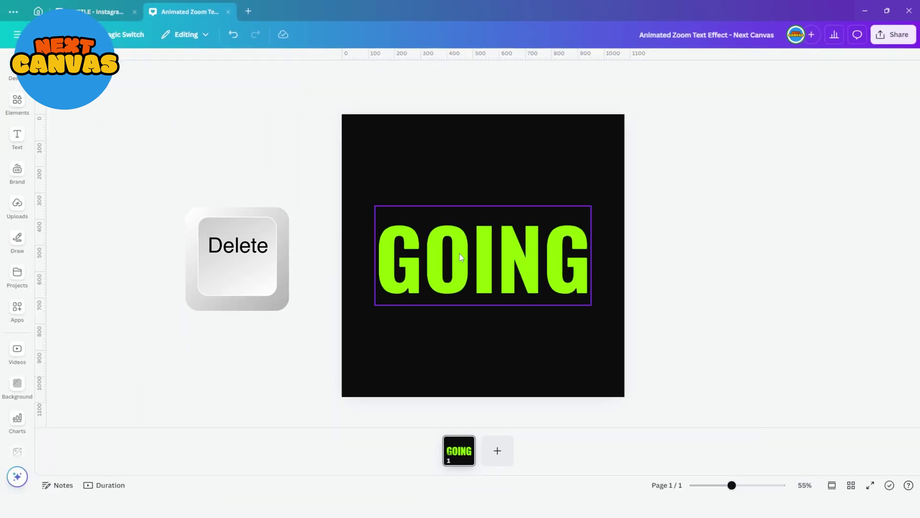
Step: Delete the GOING text and place the uploaded GOING image stretched across the page
left_click(459, 253)
key("Delete")
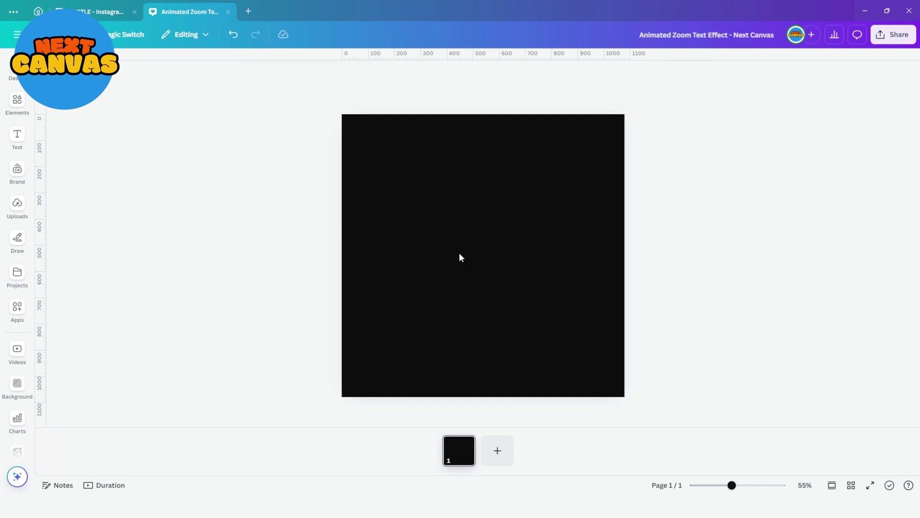
left_click(19, 208)
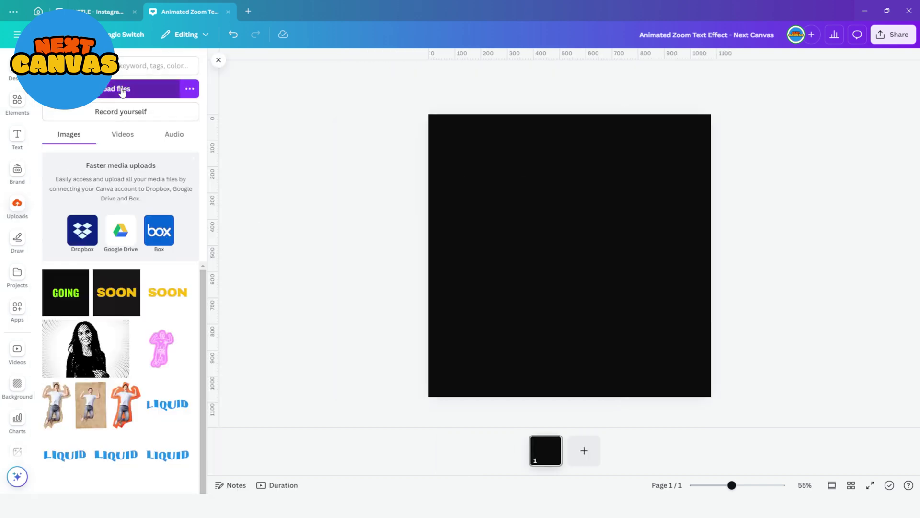
left_click(66, 292)
left_click_drag(558, 266, 521, 233)
left_click_drag(638, 325, 711, 396)
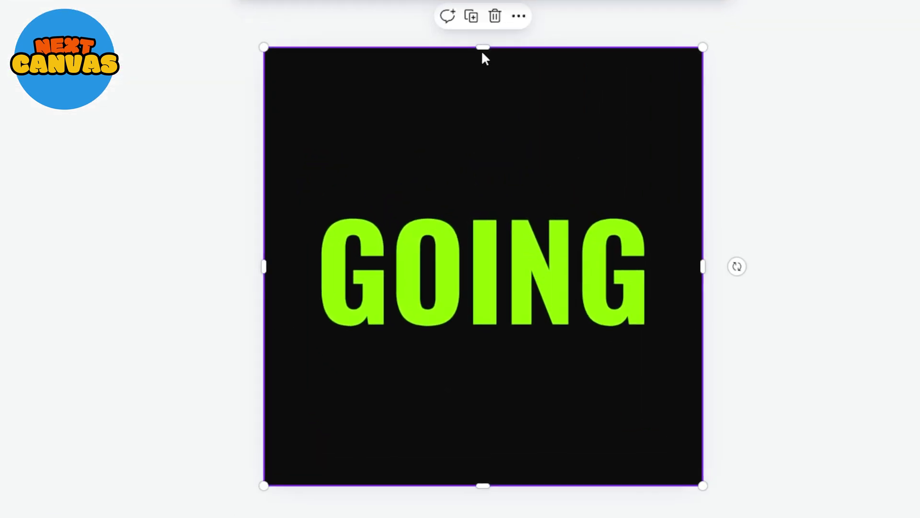
Step: Crop the GOING image tightly around the word from the top, bottom, right and left
left_click_drag(480, 50, 502, 215)
left_click_drag(485, 485, 485, 329)
left_click_drag(699, 269, 648, 271)
left_click_drag(263, 272, 320, 273)
left_click(757, 319)
Step: Stack three more copies of the GOING image with Ctrl+D
left_click(511, 275)
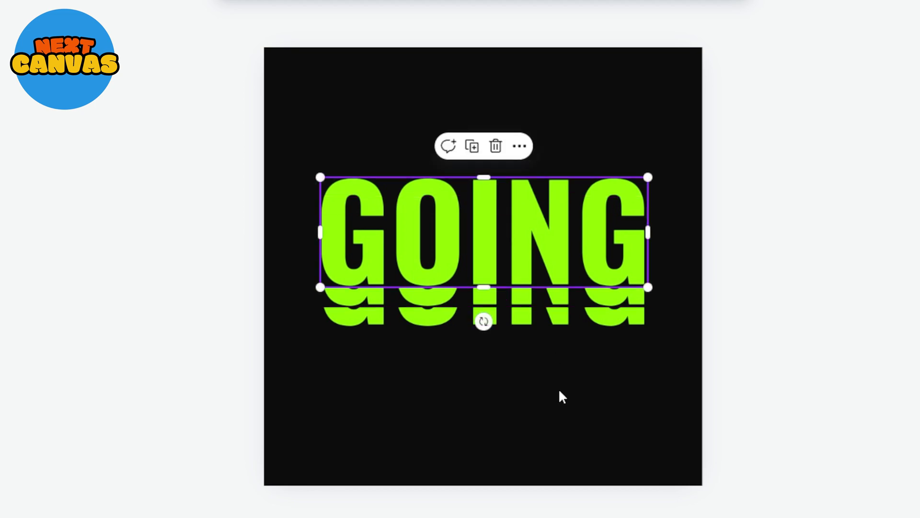
key("ctrl+d")
key("ctrl+d")
key("ctrl+d")
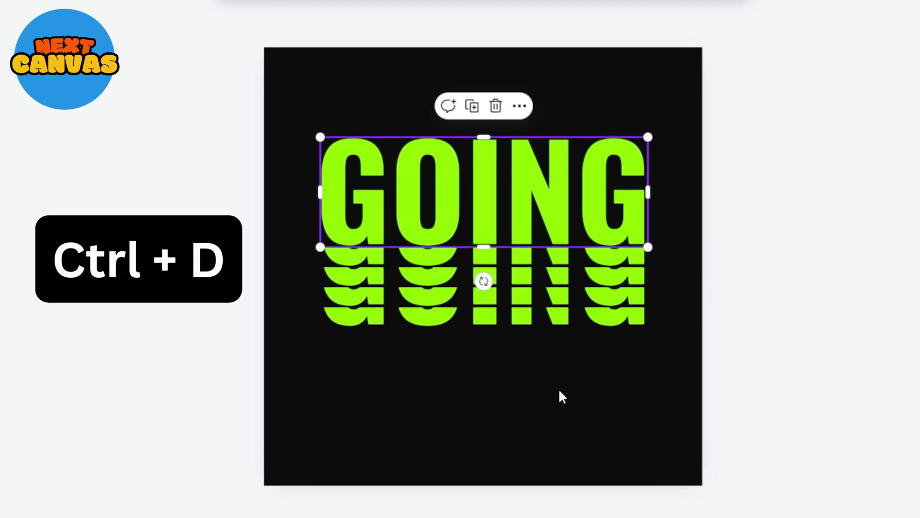
key("ctrl+d")
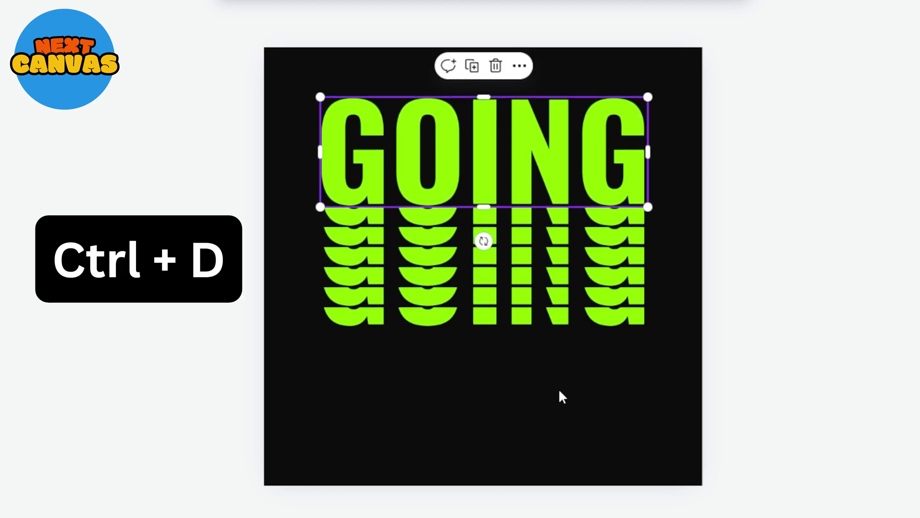
key("ctrl+d")
Step: Align all GOING copies on one middle line and move the pile to the page centre
left_click(654, 410)
left_click_drag(664, 412, 476, 95)
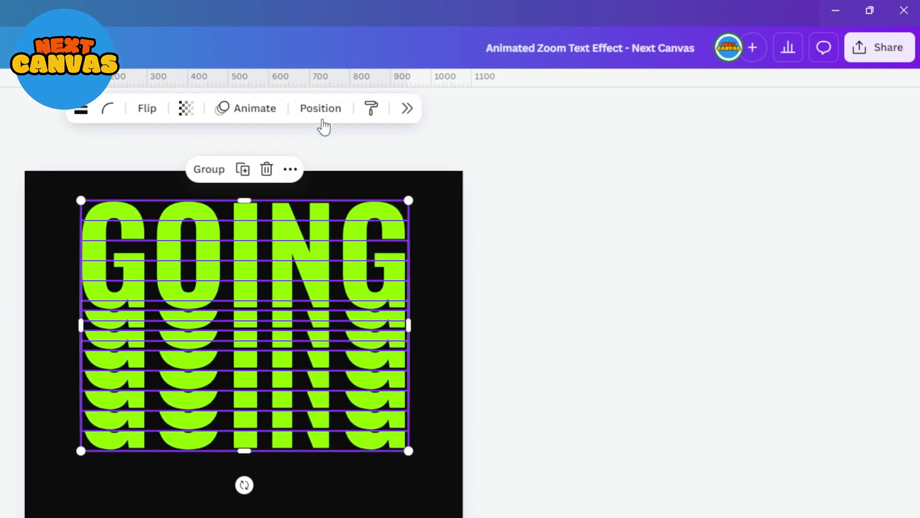
left_click(321, 114)
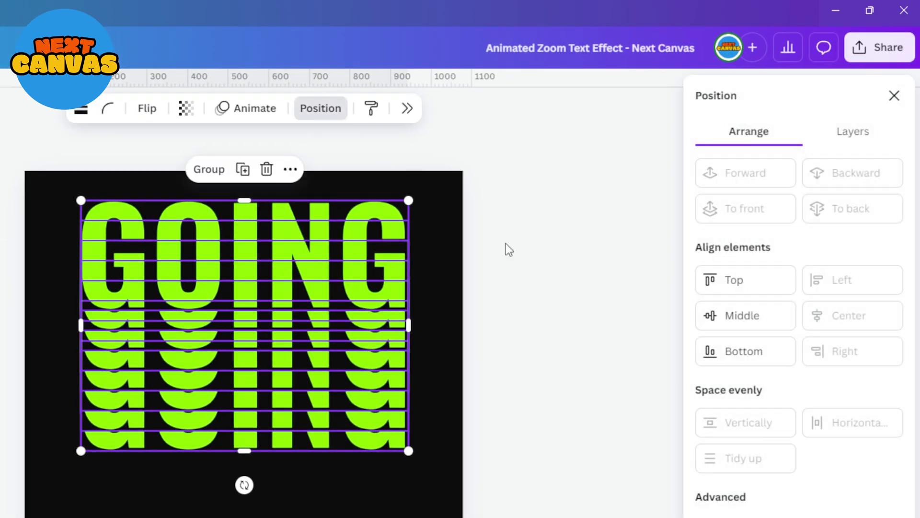
left_click(743, 317)
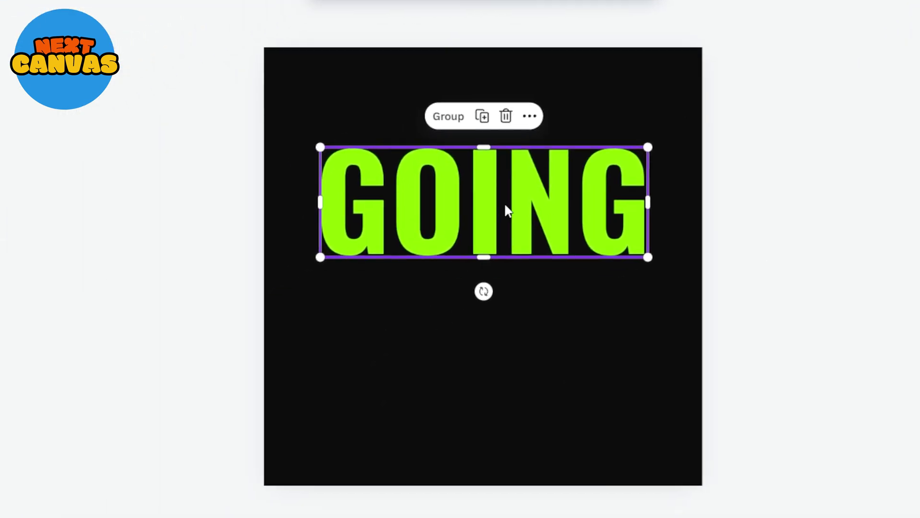
left_click_drag(516, 246, 501, 261)
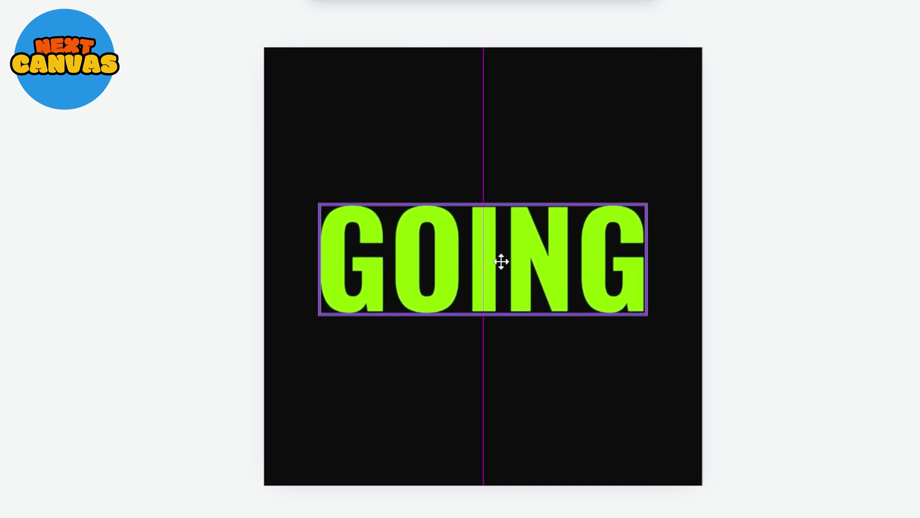
Step: Add a long, slightly shortened black rectangle to the page
key("r")
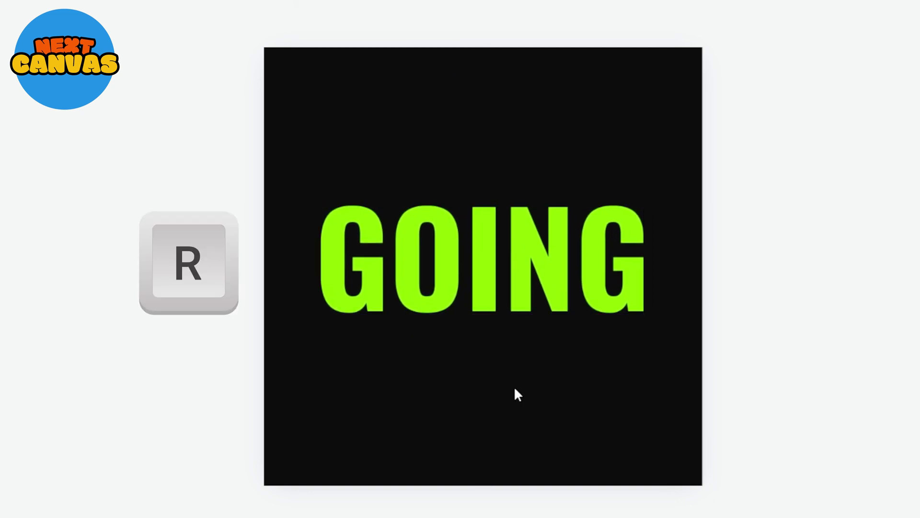
left_click_drag(417, 266, 320, 266)
left_click_drag(549, 266, 647, 266)
left_click_drag(476, 332, 475, 315)
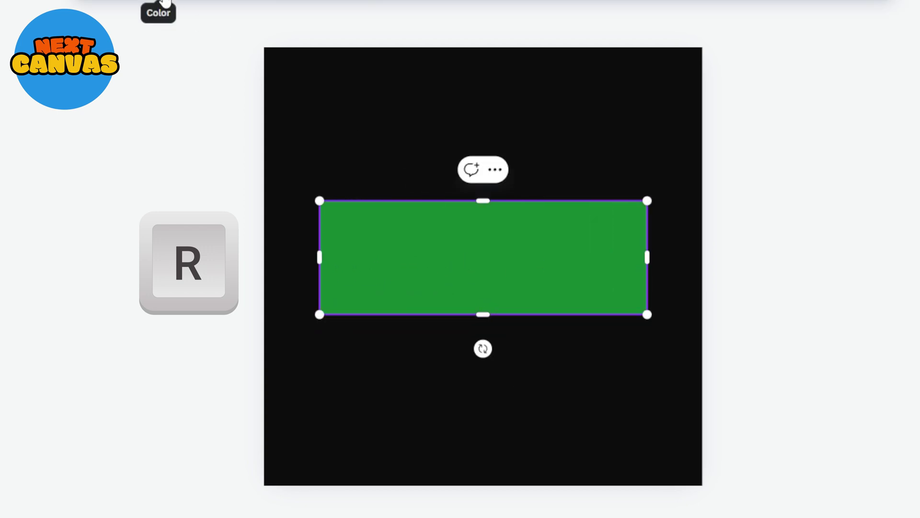
left_click(165, 1)
left_click(782, 127)
key("Escape")
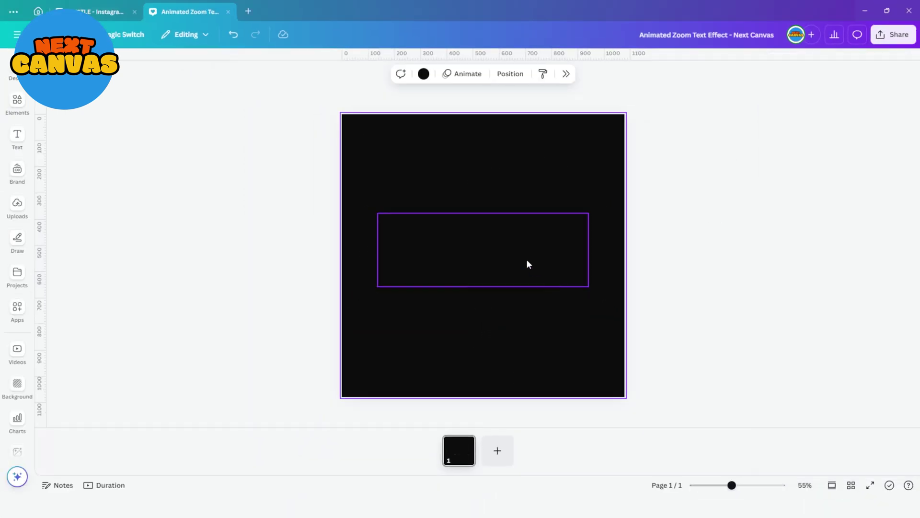
Step: Add KEEP text in the Horizon font and enlarge it across the page
type("tKEE")
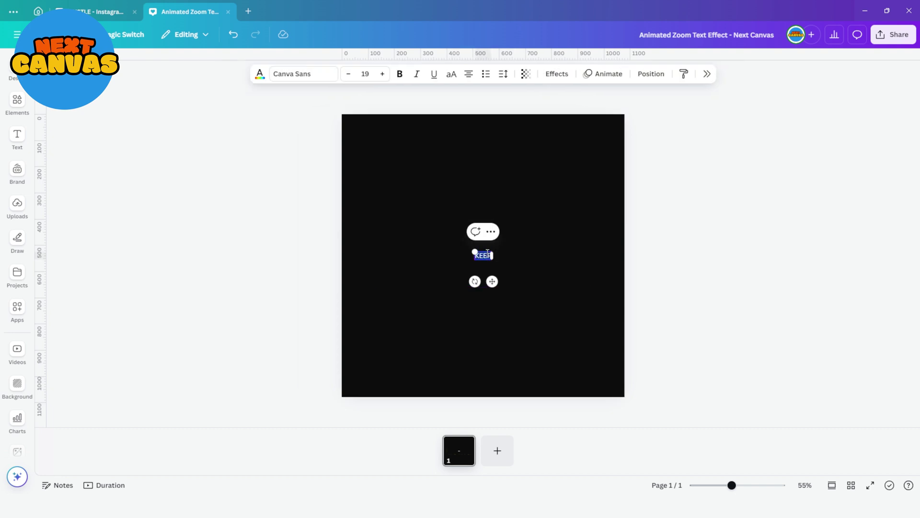
double_click(488, 253)
left_click(882, 88)
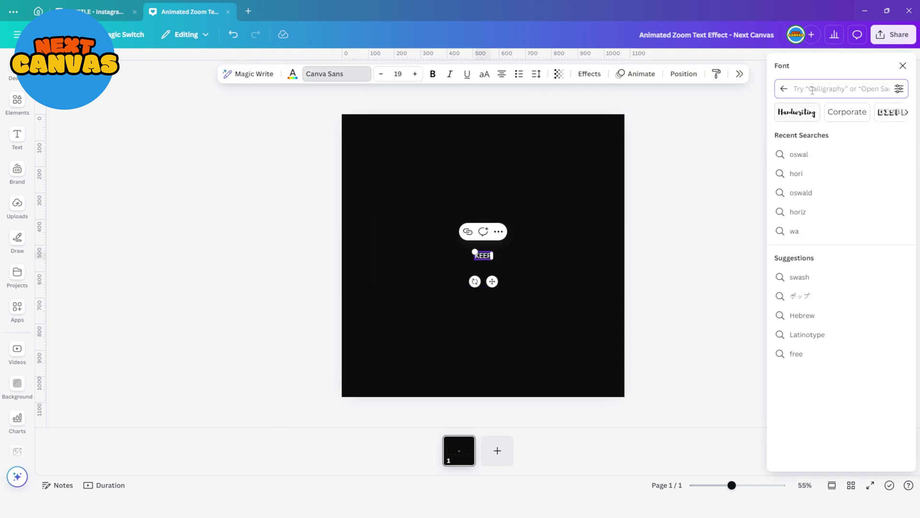
type("hori")
left_click(814, 134)
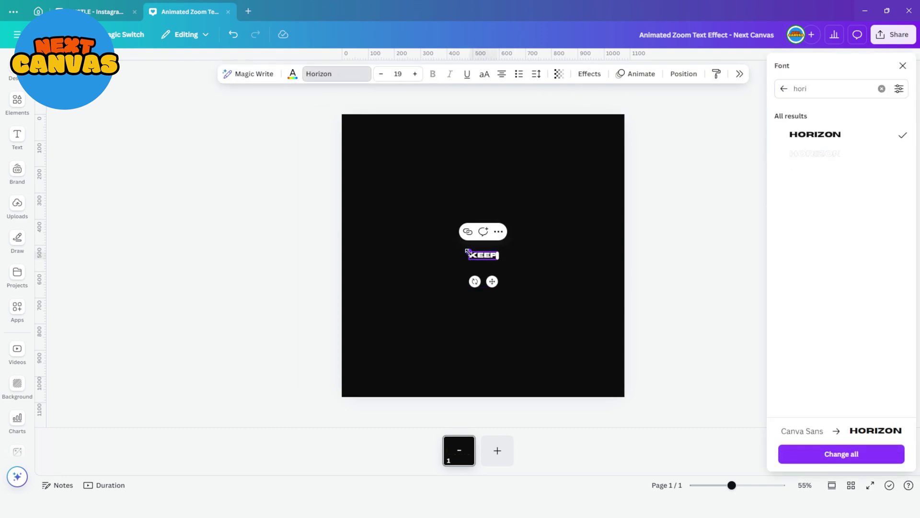
key("Escape")
left_click(507, 259)
left_click_drag(546, 273, 577, 280)
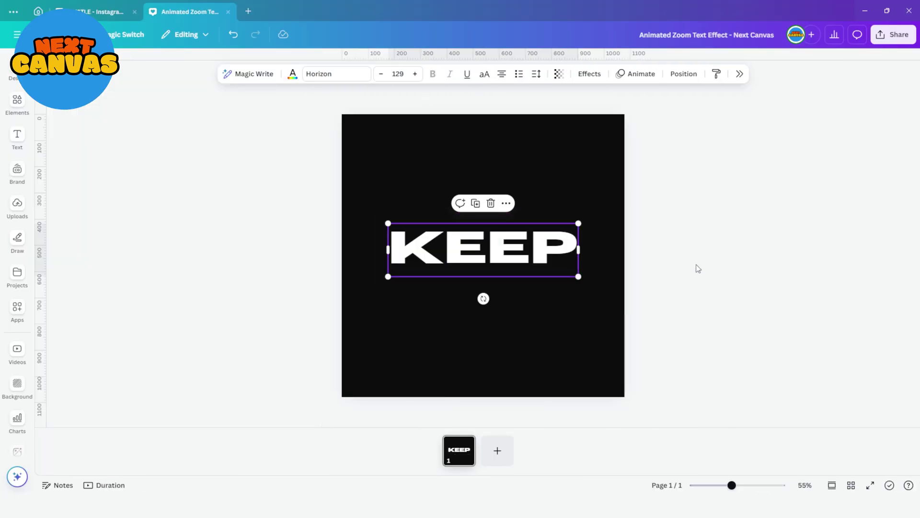
Step: Duplicate page 1 to create a second page with KEEP over GOING
left_click(698, 268)
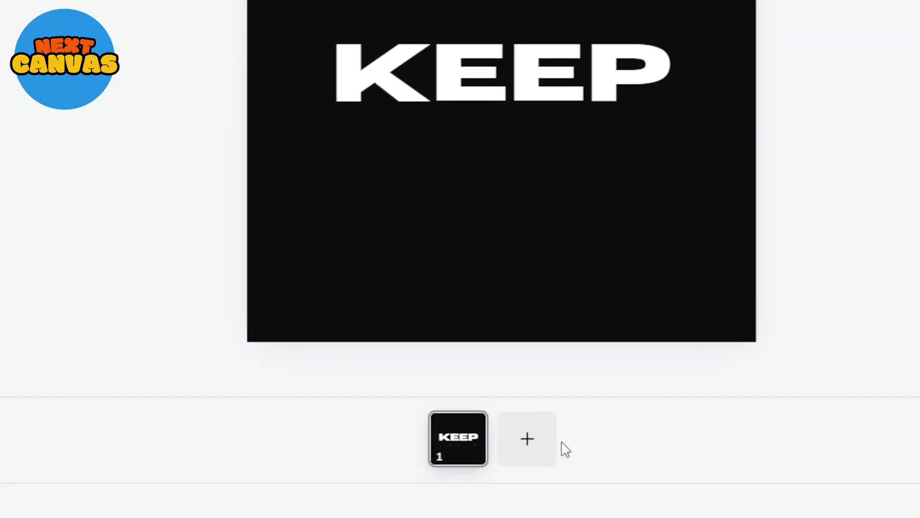
left_click(464, 441)
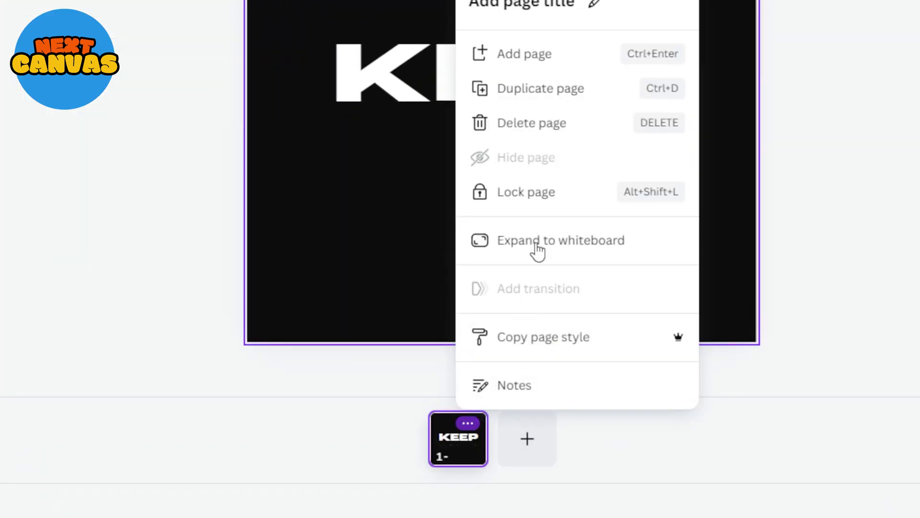
left_click(544, 91)
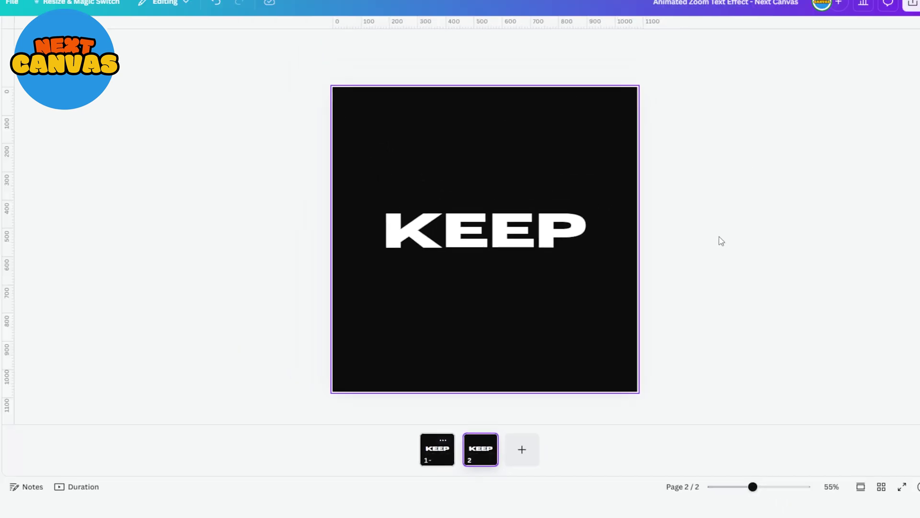
left_click(556, 240)
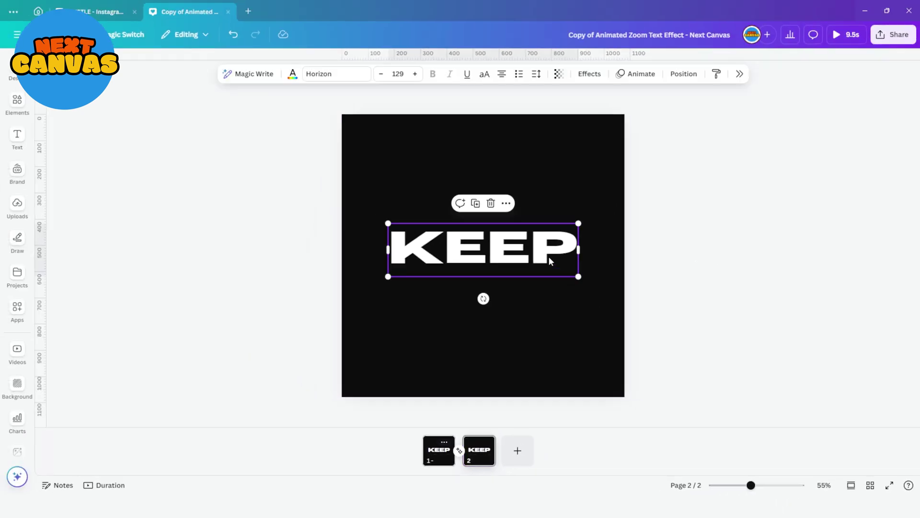
Step: Shrink KEEP and its black box together with GOING so a small KEEP sits centred over GOING
left_click(586, 261, "shift")
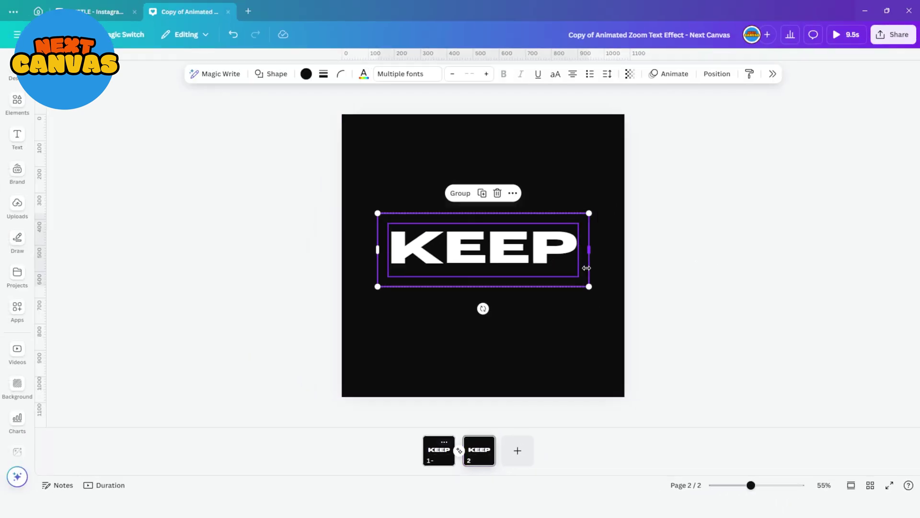
left_click_drag(589, 286, 512, 266)
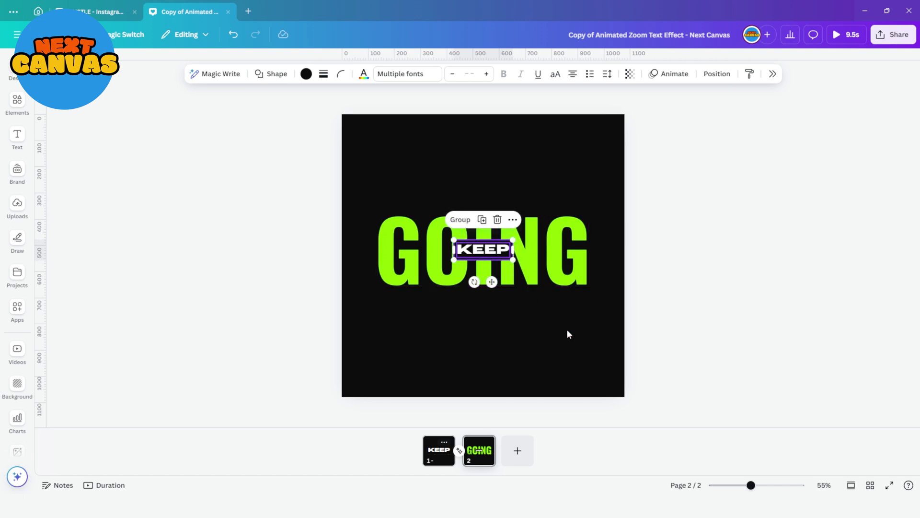
left_click(566, 331)
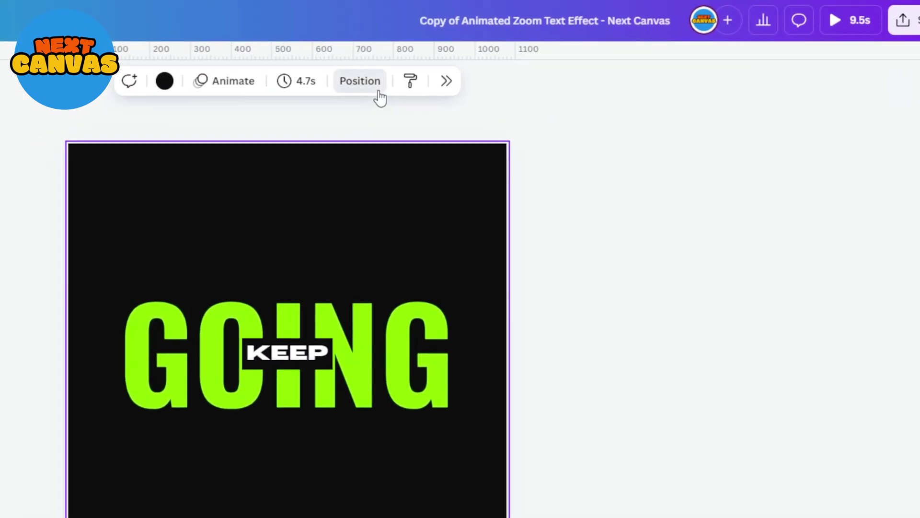
Step: Resize page 2's GOING copies individually, shrinking two slightly and enlarging one to about 1,264 wide
left_click(486, 74)
left_click(844, 299)
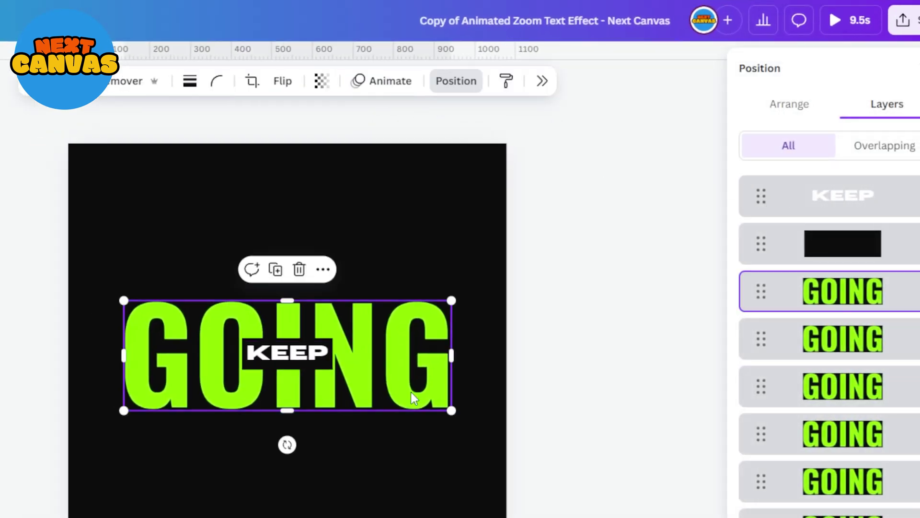
left_click_drag(447, 412, 308, 364)
left_click(751, 342)
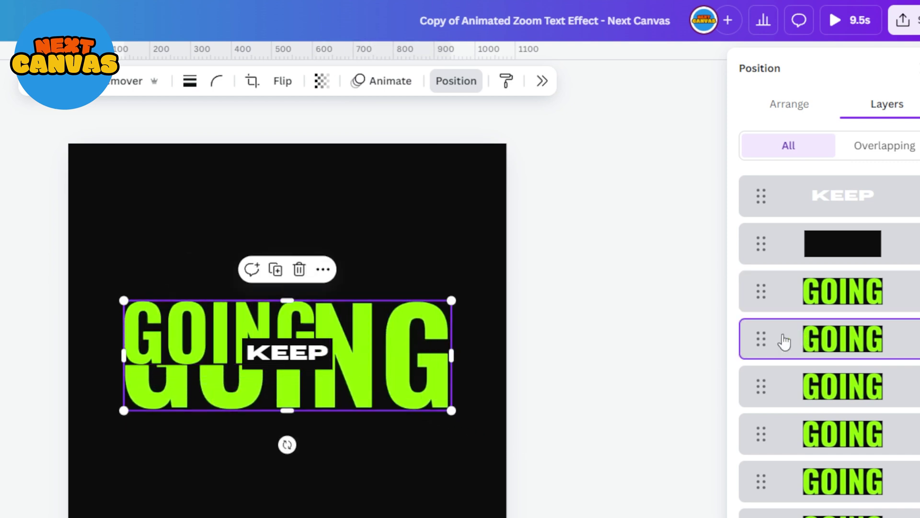
left_click_drag(452, 411, 357, 395)
left_click(794, 393)
left_click_drag(452, 409, 607, 495)
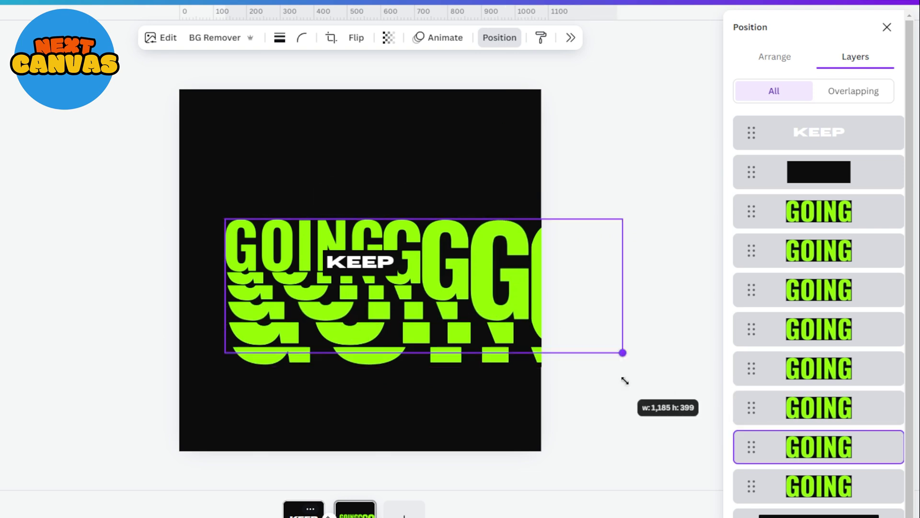
left_click_drag(625, 380, 723, 405)
Step: Select every GOING layer, align them by centre and middle, and move them to the page centre around KEEP
left_click(818, 225)
left_click(848, 488, "shift")
left_click(774, 56)
left_click(834, 210)
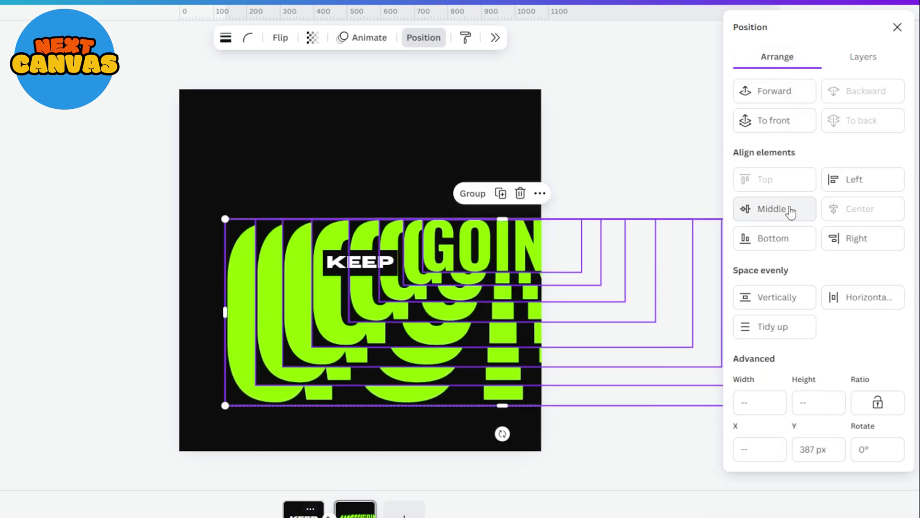
left_click(772, 207)
left_click_drag(579, 327, 439, 278)
left_click(594, 381)
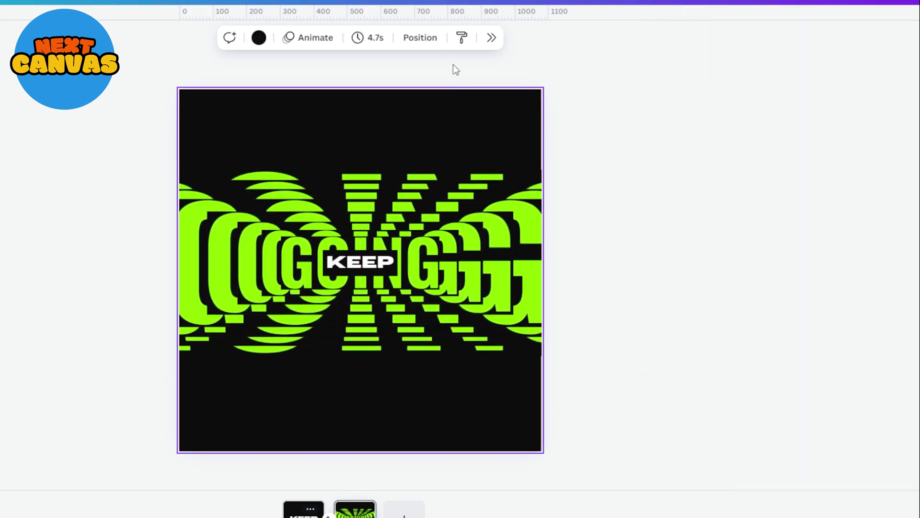
Step: Rotate each GOING copy progressively further, from -9° to -13° and beyond, into a diagonal spiral
left_click(424, 37)
left_click(820, 220)
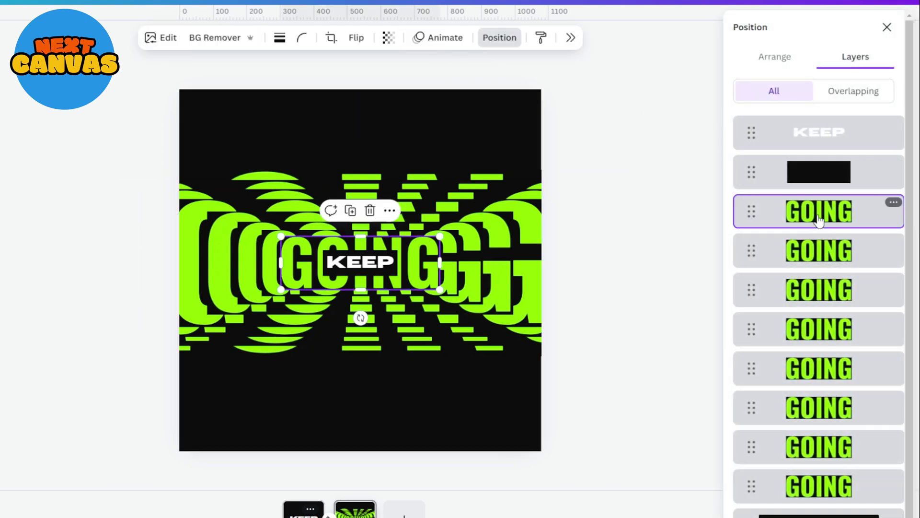
left_click_drag(360, 318, 373, 327)
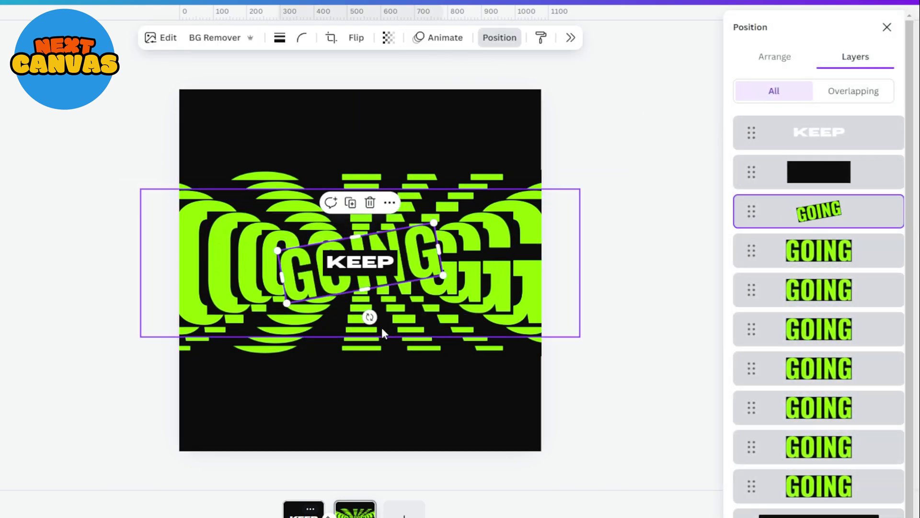
left_click(771, 255)
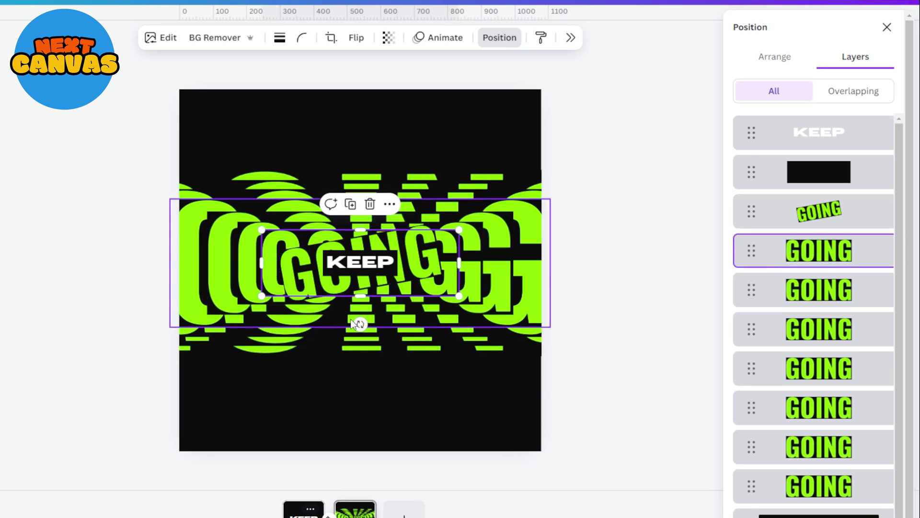
left_click_drag(362, 323, 426, 386)
key("Tab")
key("Tab")
key("Tab")
key("Tab")
key("Tab")
left_click_drag(360, 355, 434, 368)
key("Tab")
left_click(789, 211)
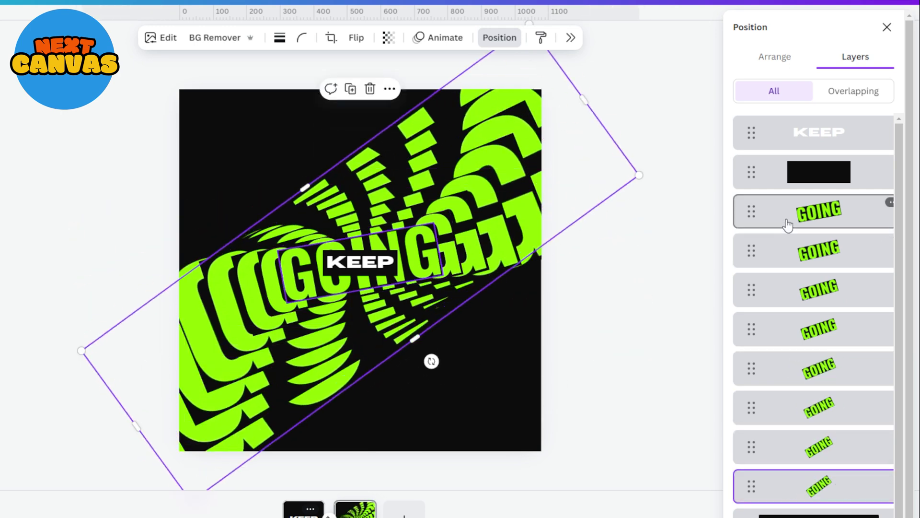
Step: Enlarge the whole twisted GOING stack, then duplicate pages 1–2 to give four pages
left_click(805, 492, "shift")
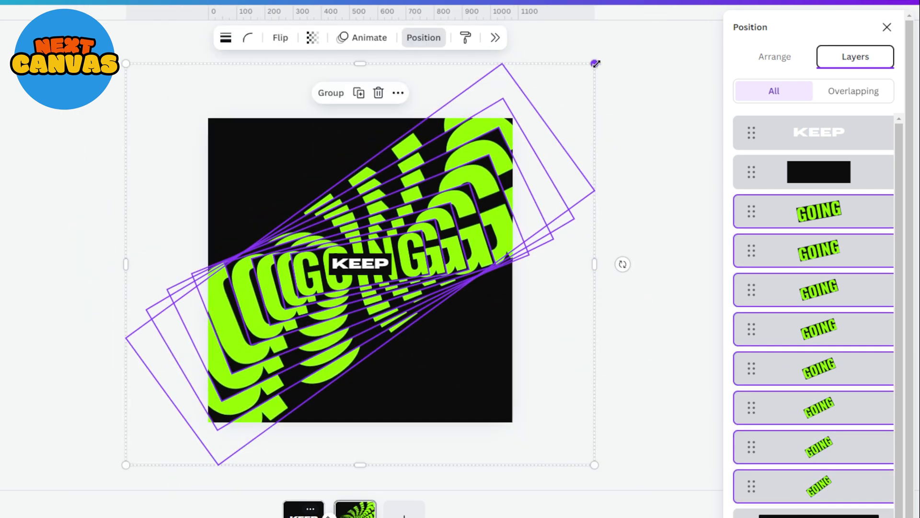
left_click_drag(598, 64, 622, 47)
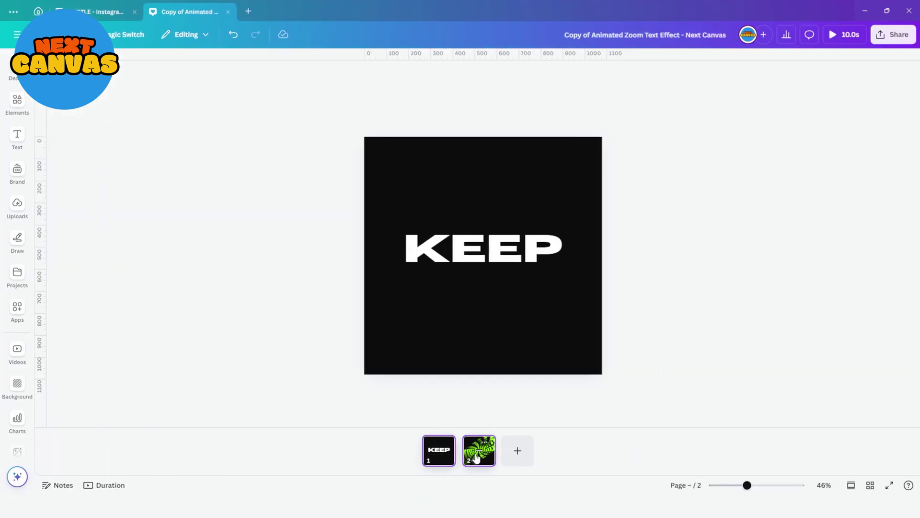
key("ctrl+d")
left_click(548, 397)
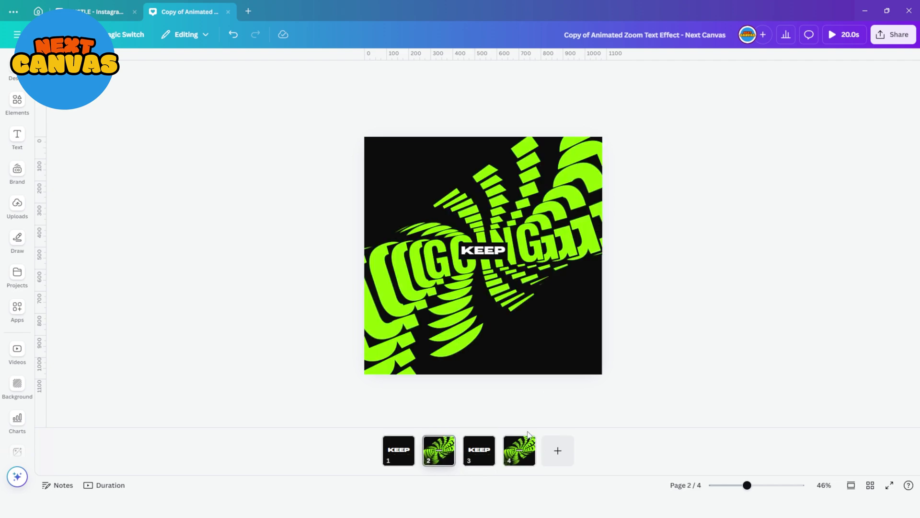
Step: On page 4, flip the GOING copies to positive rotations, from 10.1° to 30.6°
left_click(526, 459)
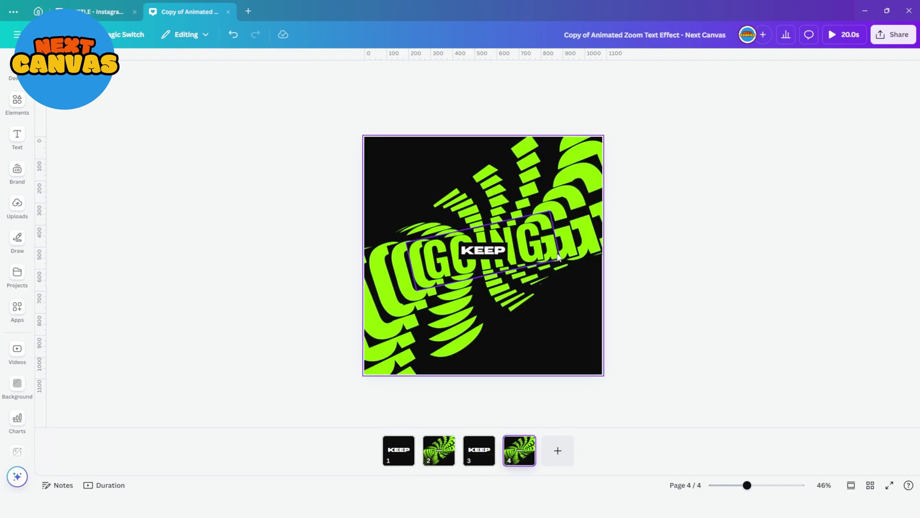
left_click(577, 331)
left_click(533, 77)
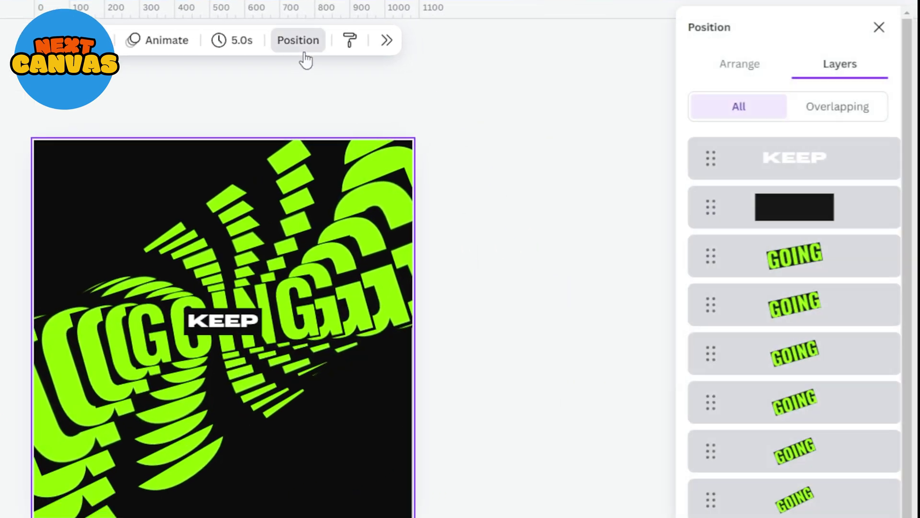
left_click(825, 263)
left_click(737, 66)
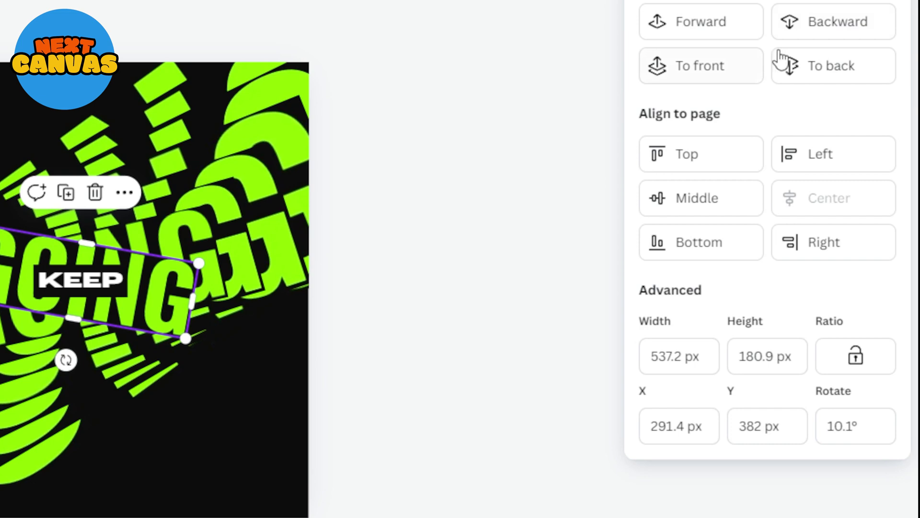
left_click(834, 77)
left_click(794, 322)
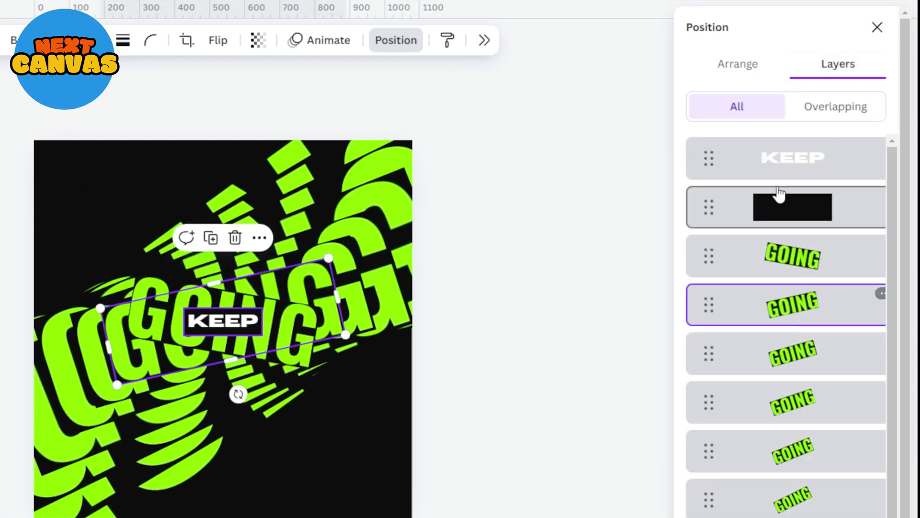
left_click(735, 67)
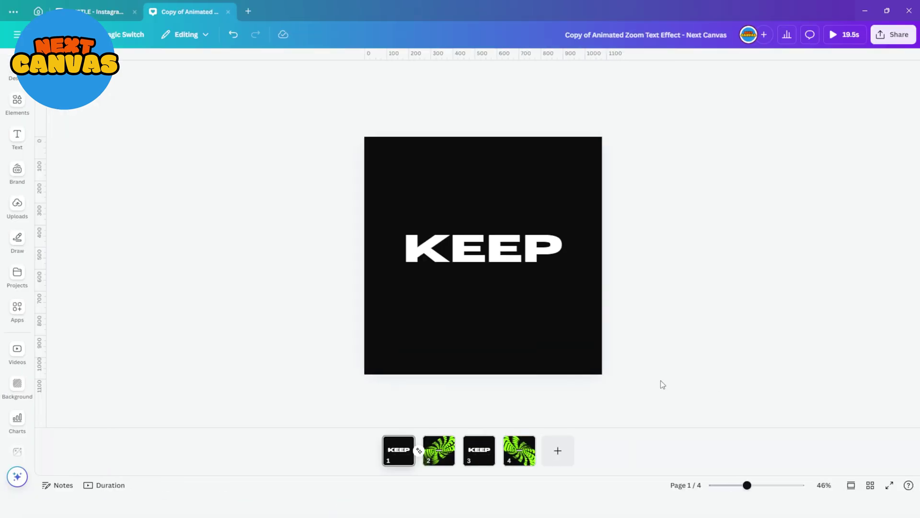
Step: Change the page duration from 5.0s to 1.5s and apply it to all four pages
left_click(120, 485)
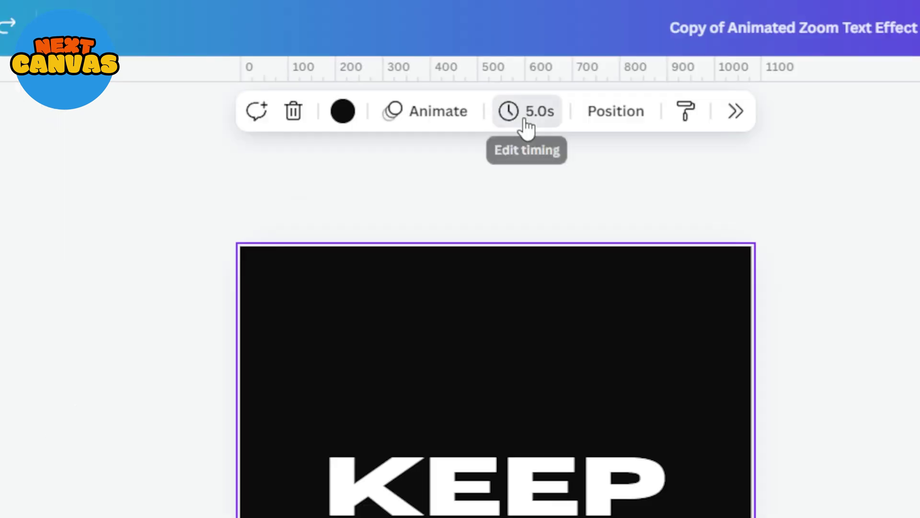
left_click(527, 129)
type("1.5")
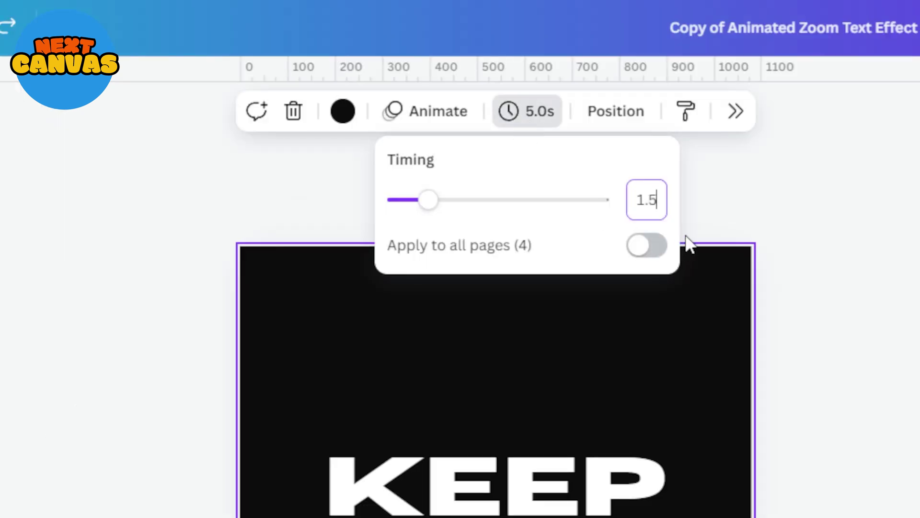
left_click(647, 245)
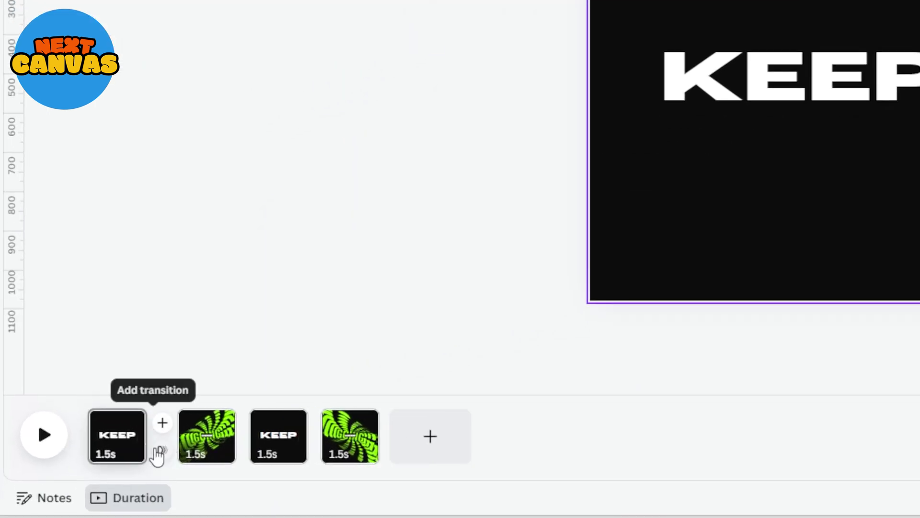
Step: Add a 0.6-second Match & Move transition after page 1 and apply it between all pages
left_click(154, 453)
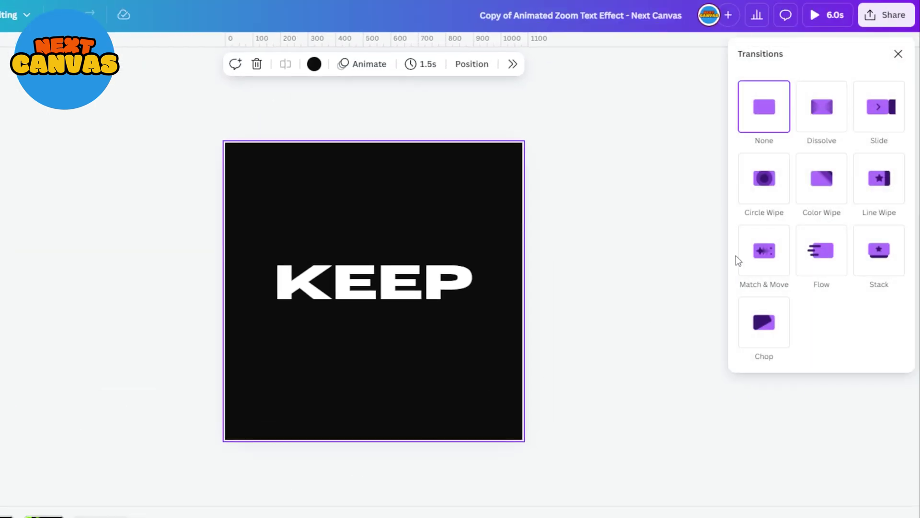
left_click(741, 258)
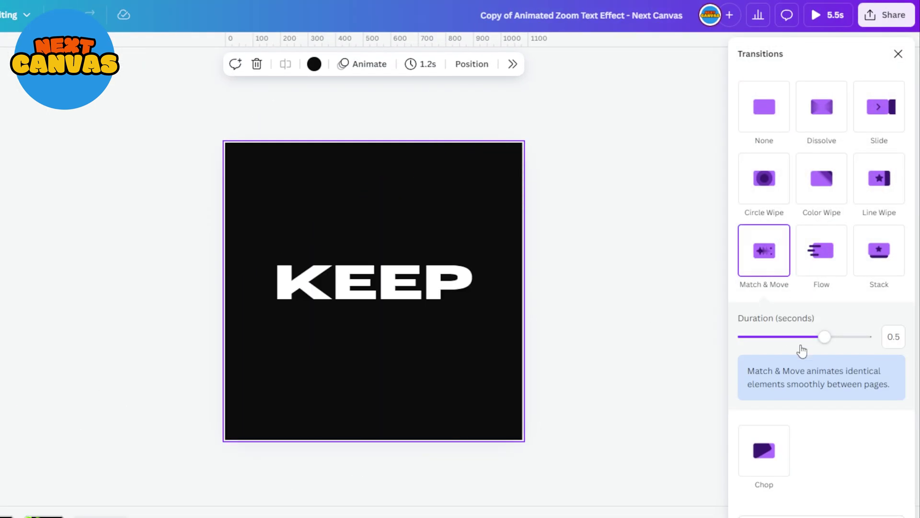
left_click_drag(825, 336, 842, 336)
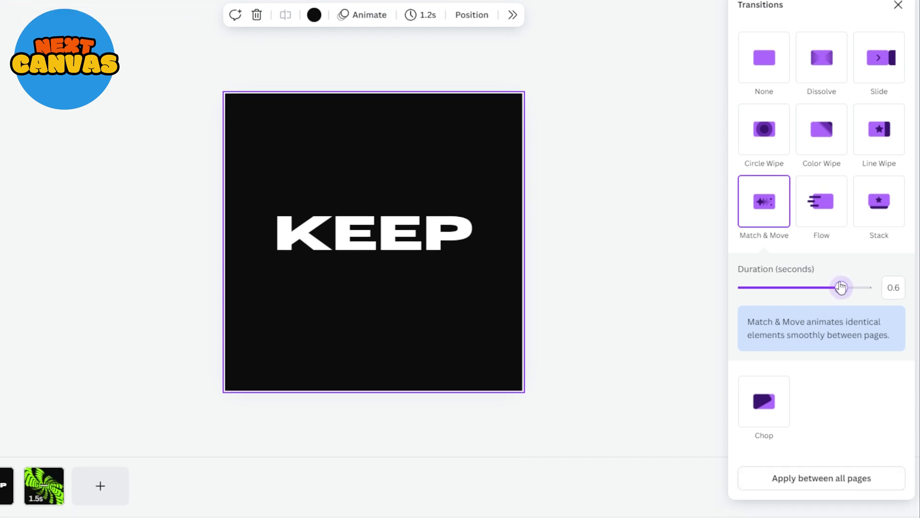
left_click(840, 479)
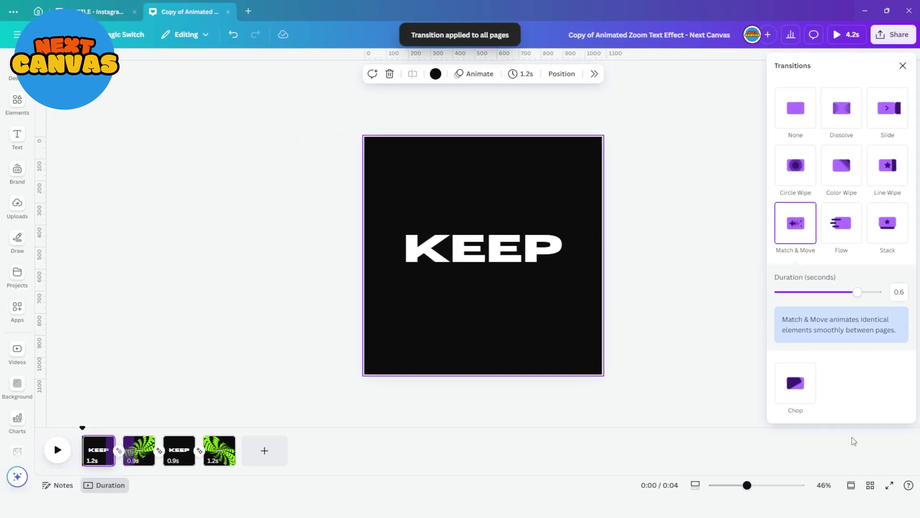
Step: Select pages 1–4 and duplicate them with Ctrl+D, reaching 16 pages totalling 15.3 seconds
left_click(98, 450)
left_click(222, 453, "shift")
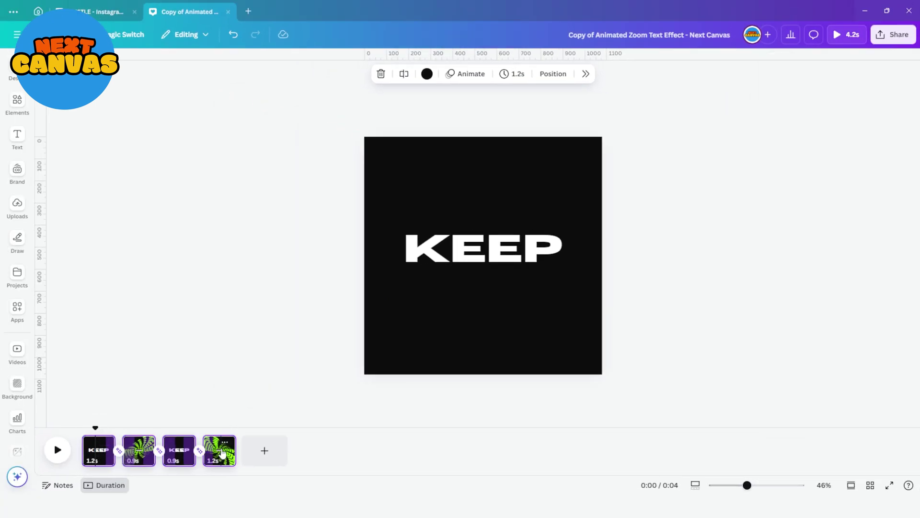
key("ctrl+d")
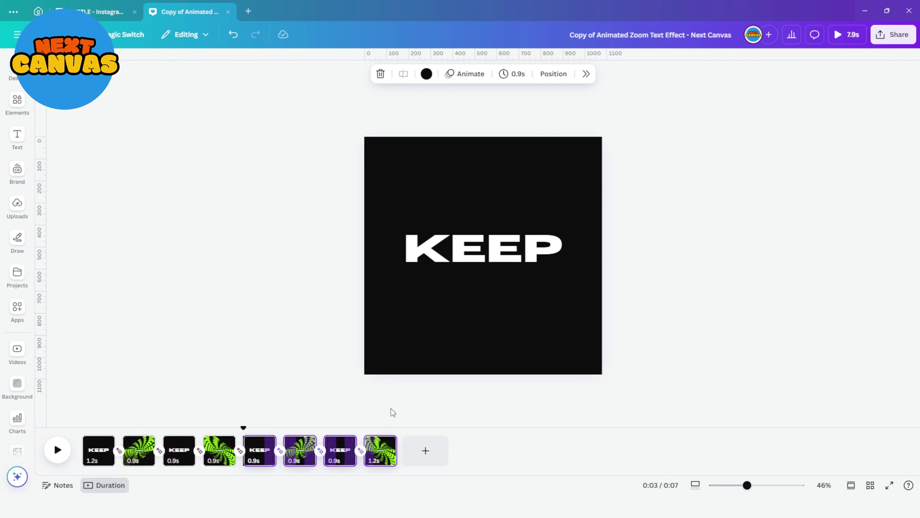
key("ctrl+d")
key("ctrl+d")
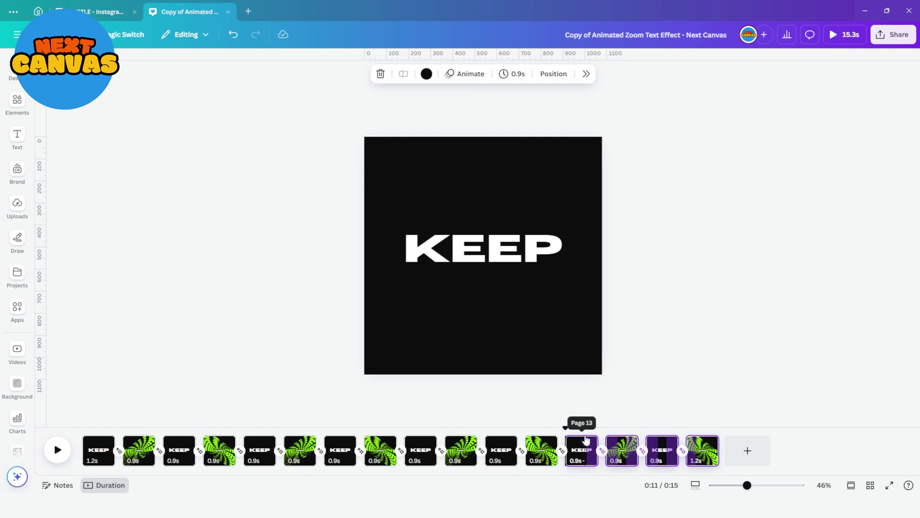
Step: Play the 16-page looping animation full screen from page 1
left_click(95, 448)
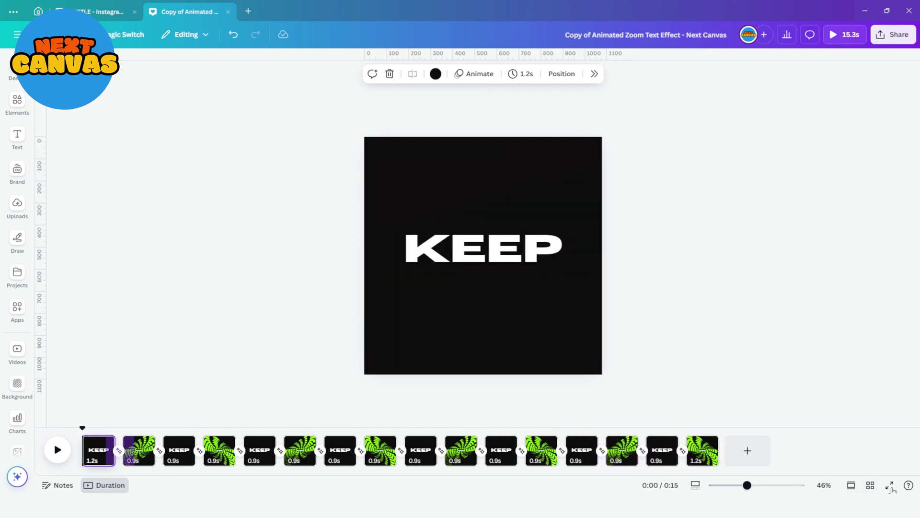